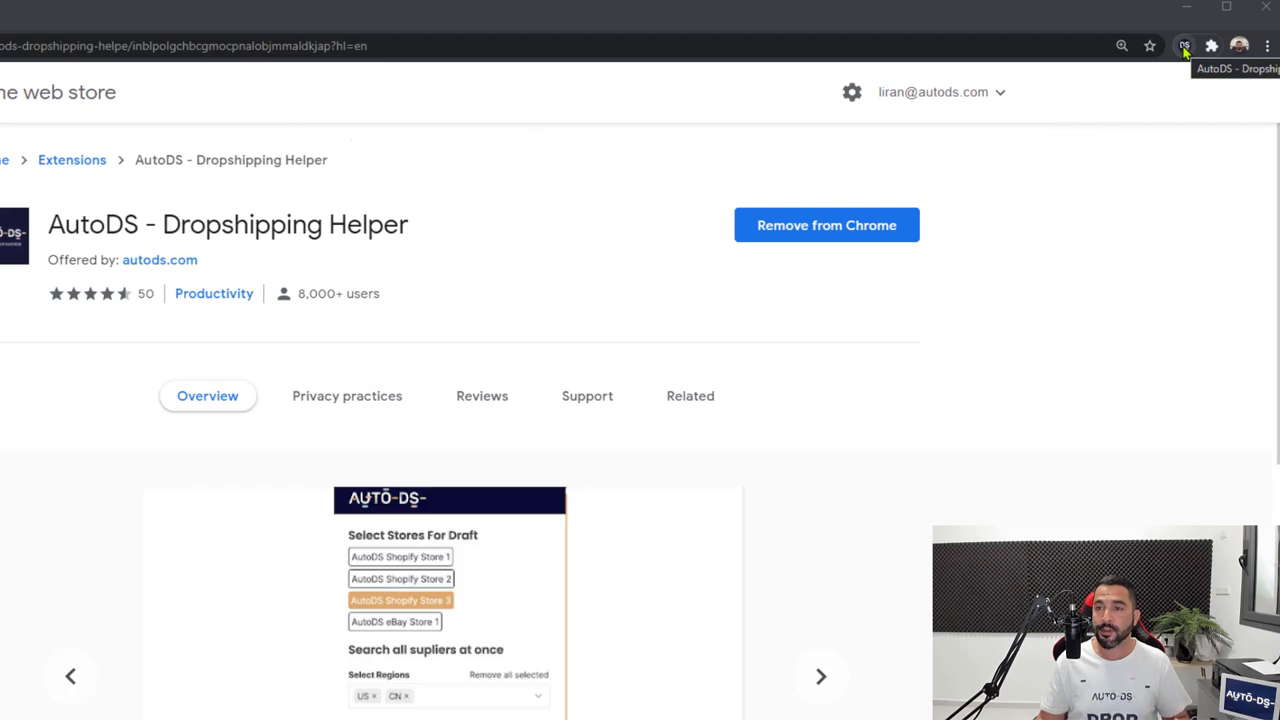
left_click(1211, 47)
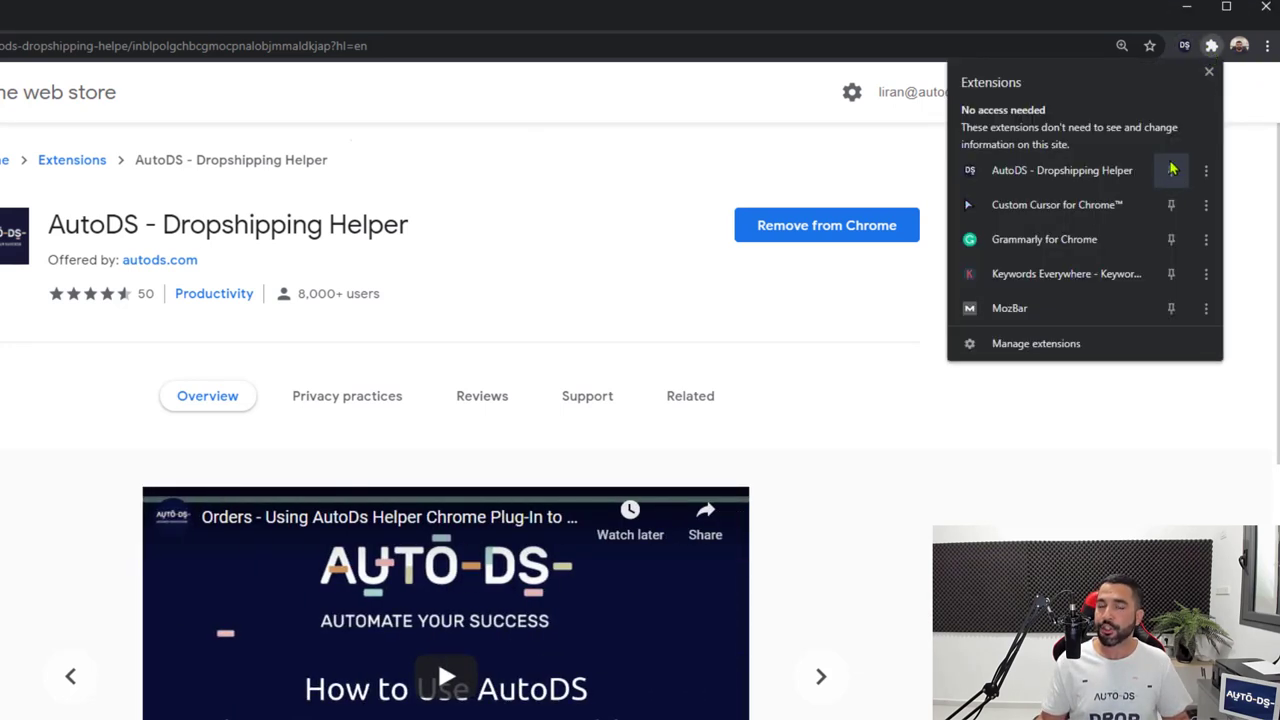
left_click(928, 171)
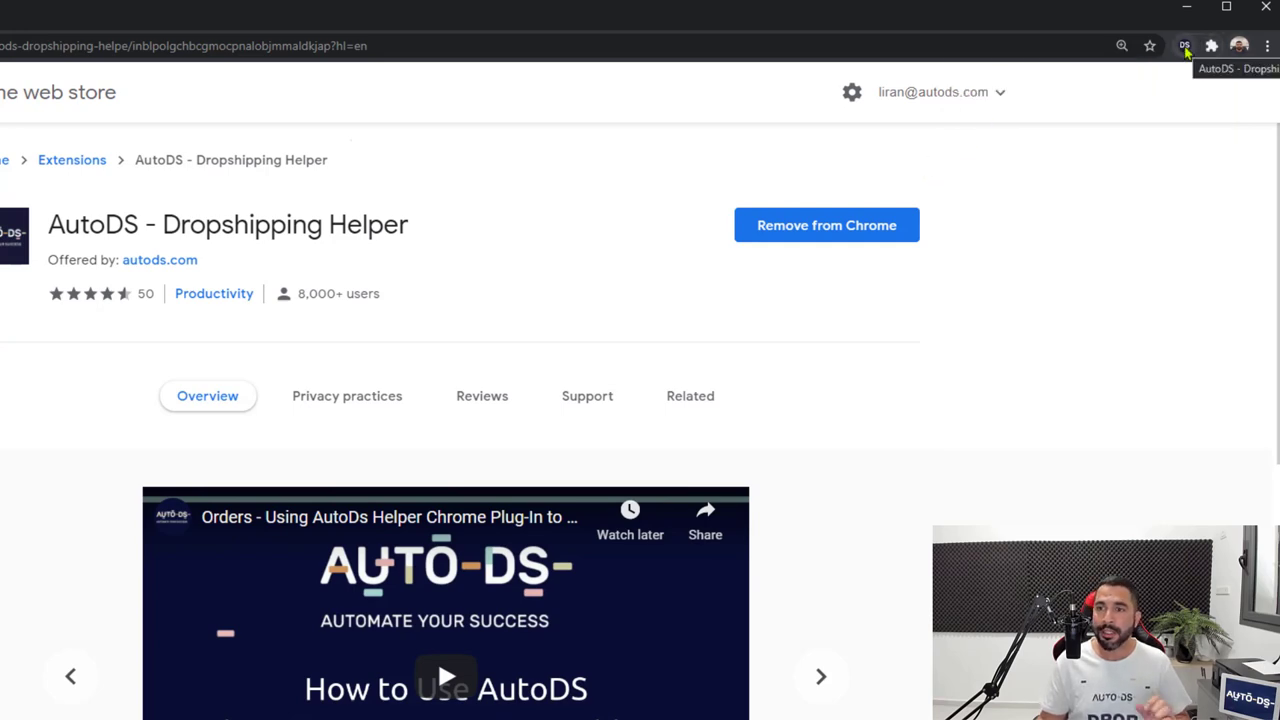
- In the AutoDS popup, limit suppliers to AliExpress by removing Etsy and Amazon US
left_click(1185, 47)
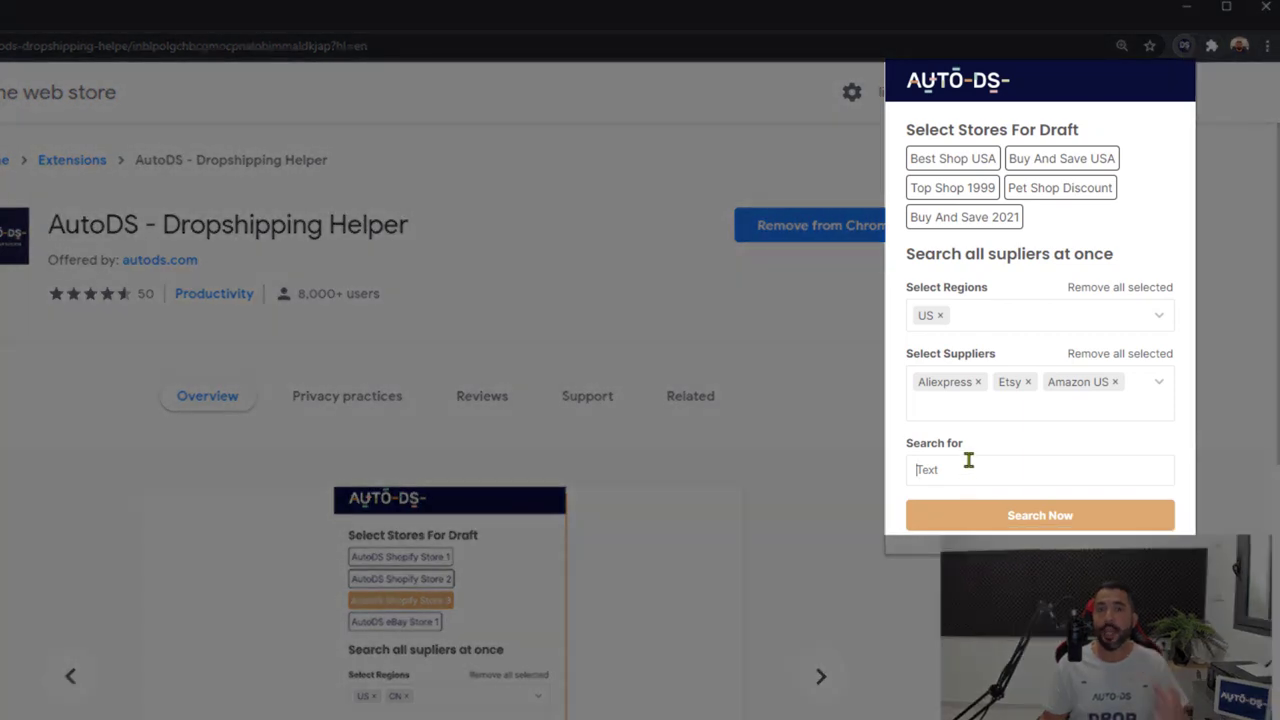
left_click(968, 460)
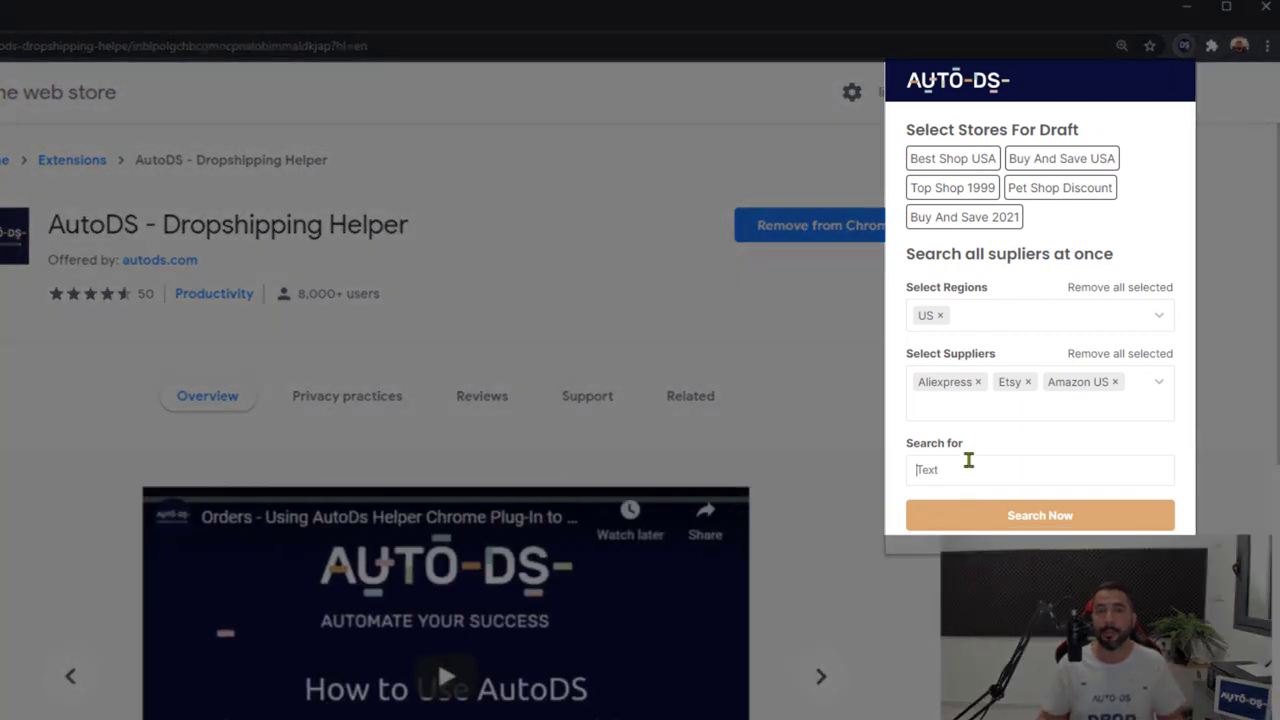
left_click(1009, 401)
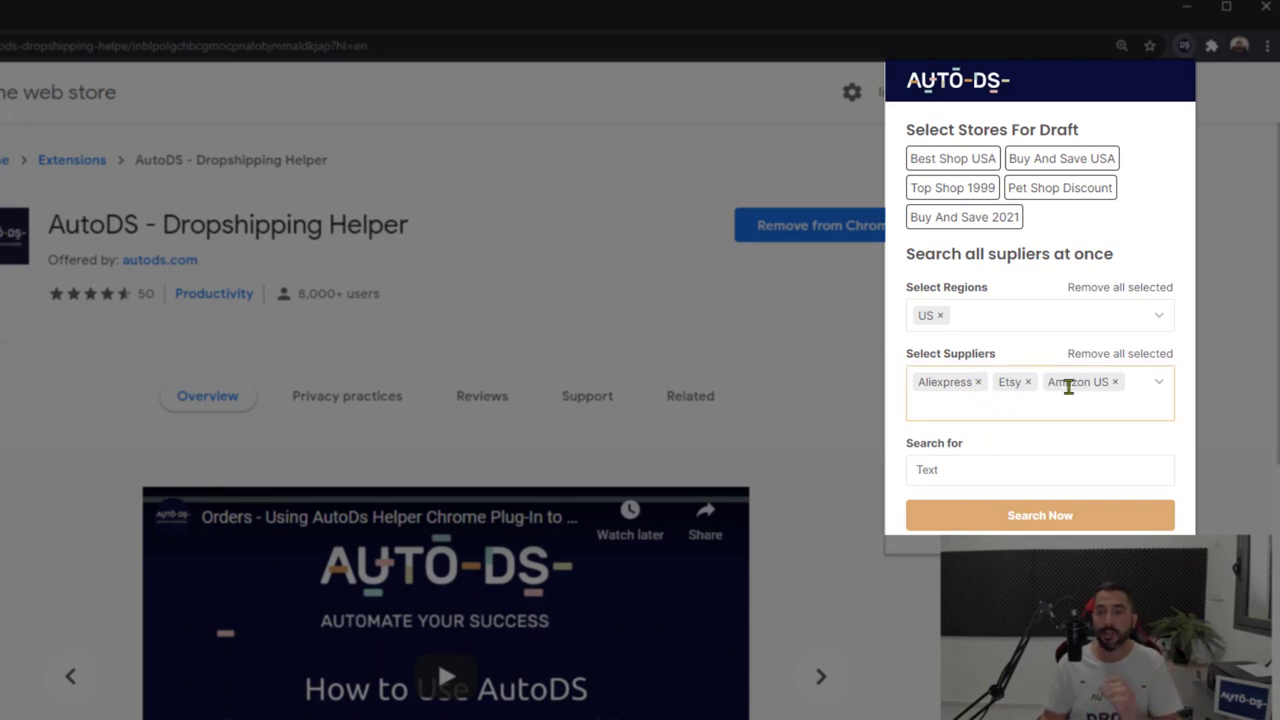
left_click(1027, 382)
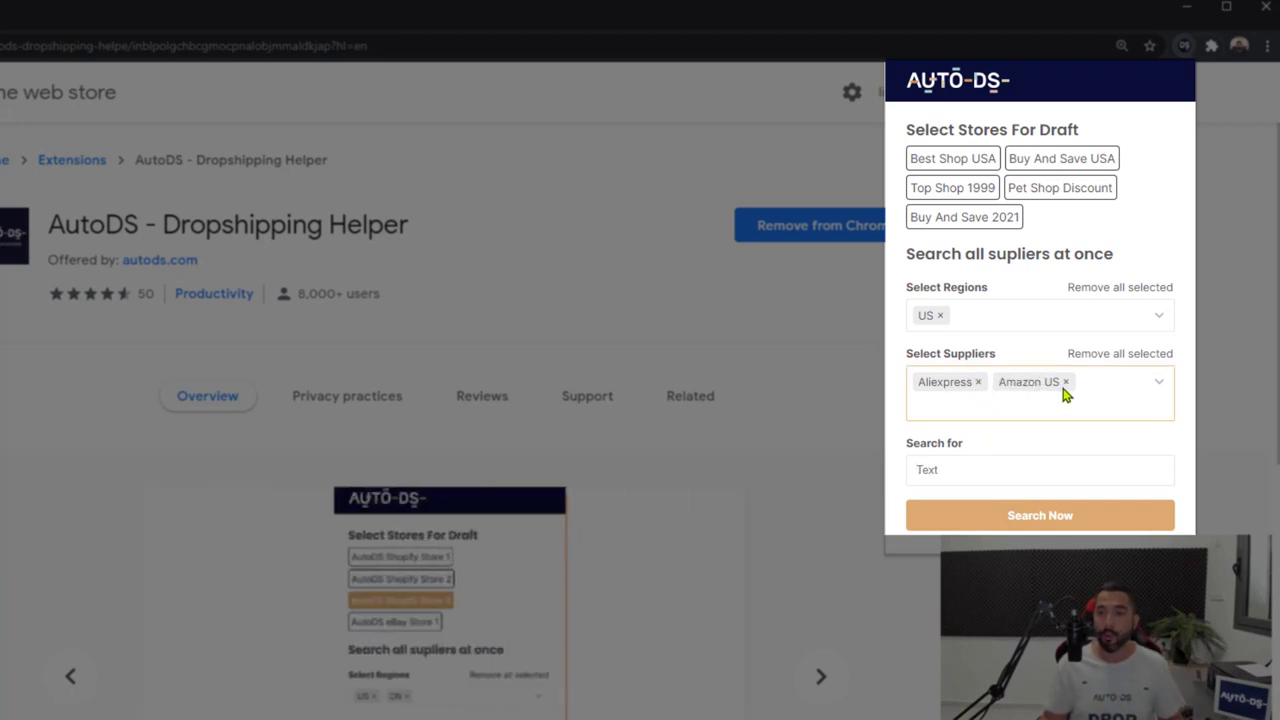
left_click(1067, 383)
- Add CN as a search region alongside US
left_click(994, 320)
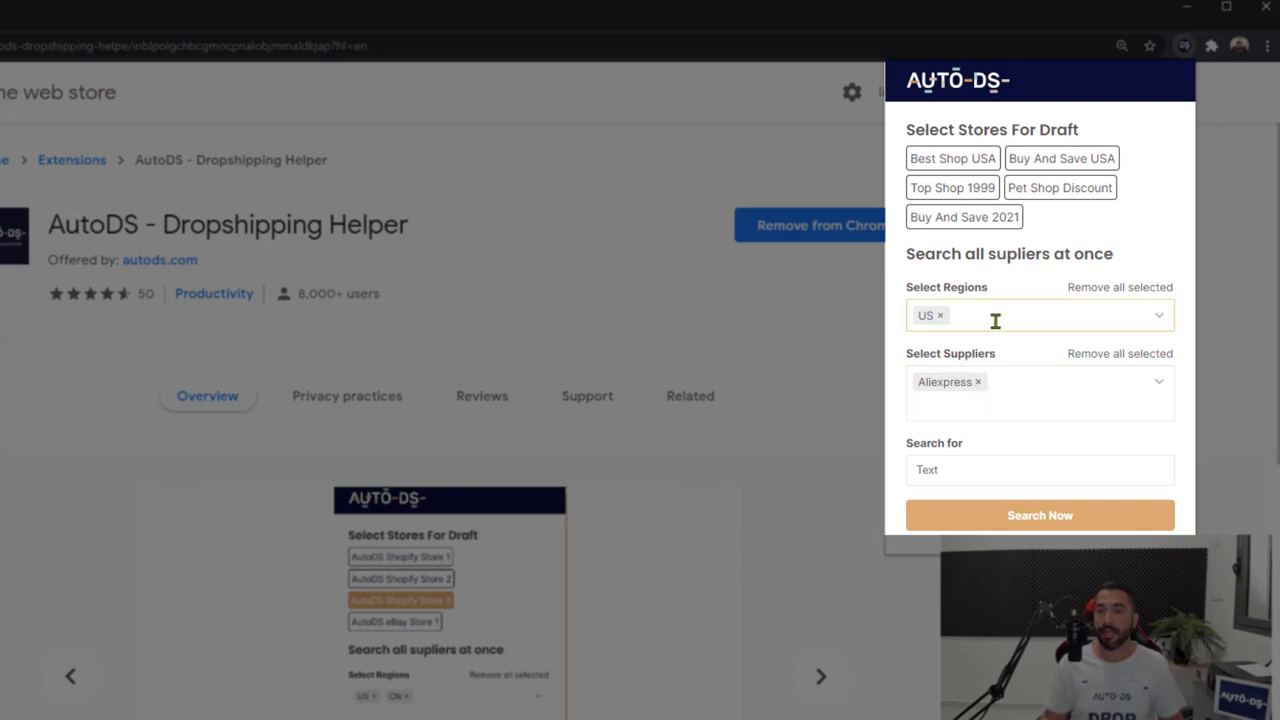
left_click(981, 400)
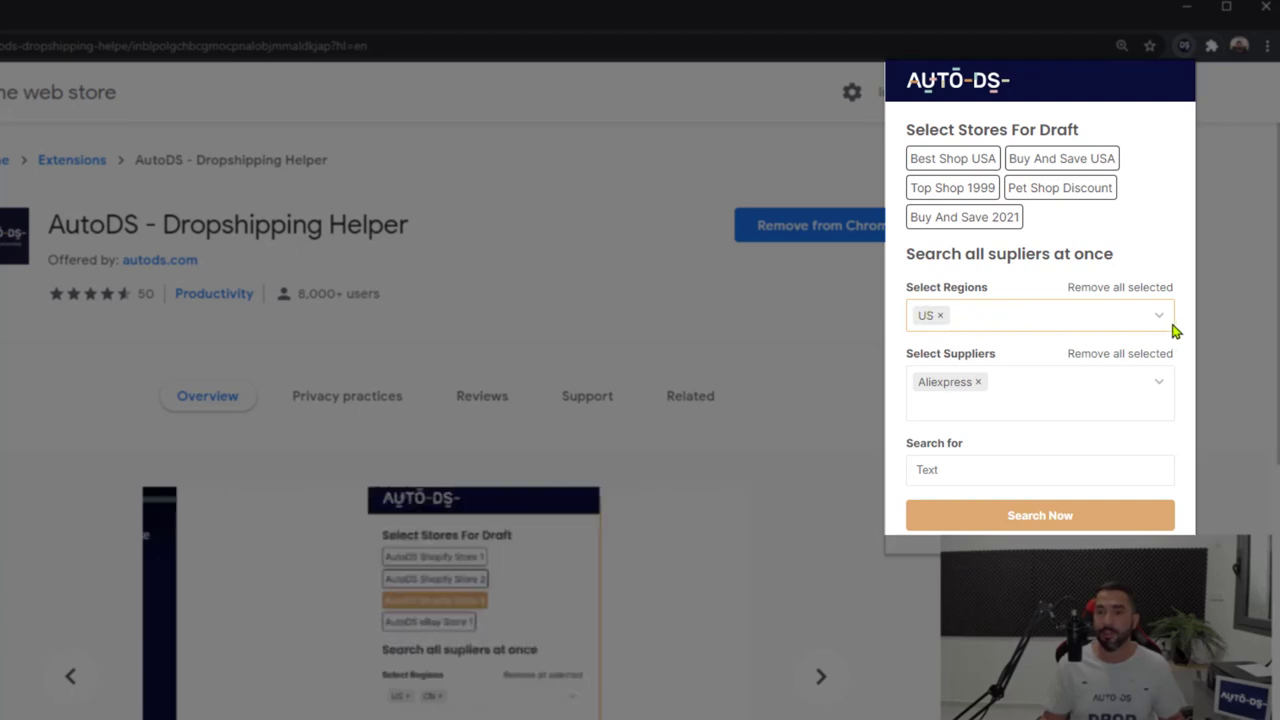
left_click(1160, 320)
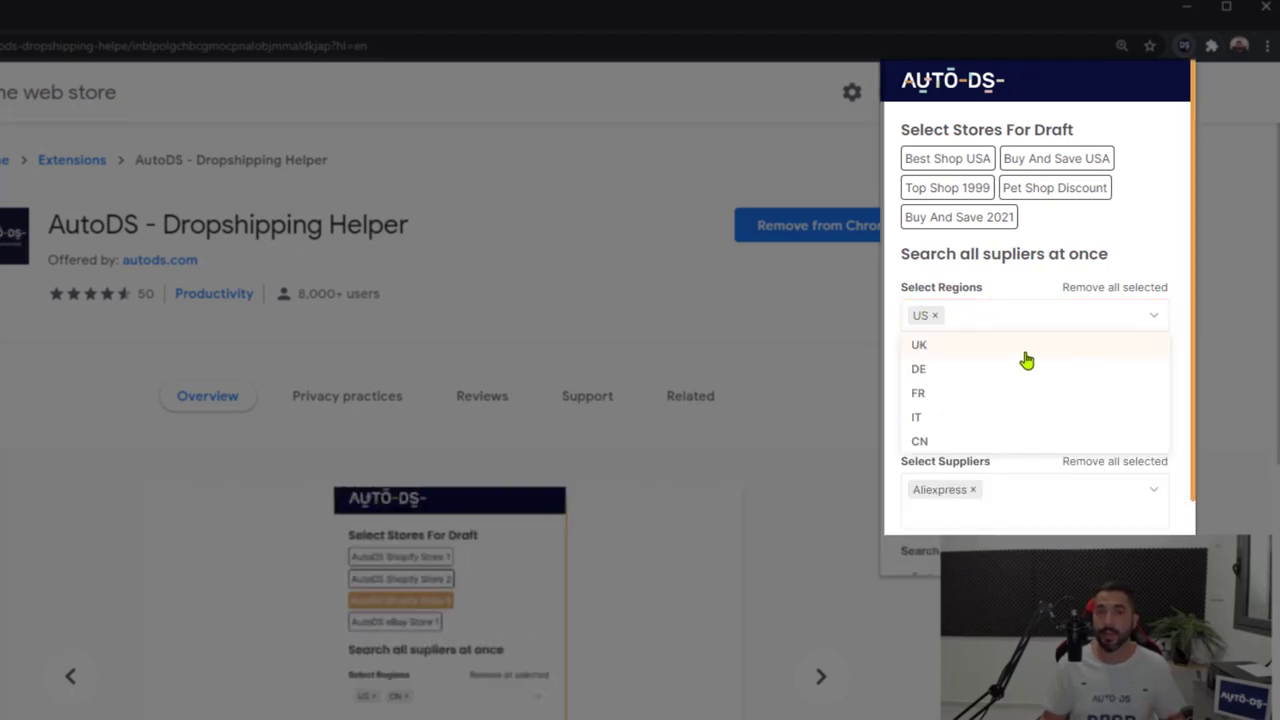
left_click(1004, 446)
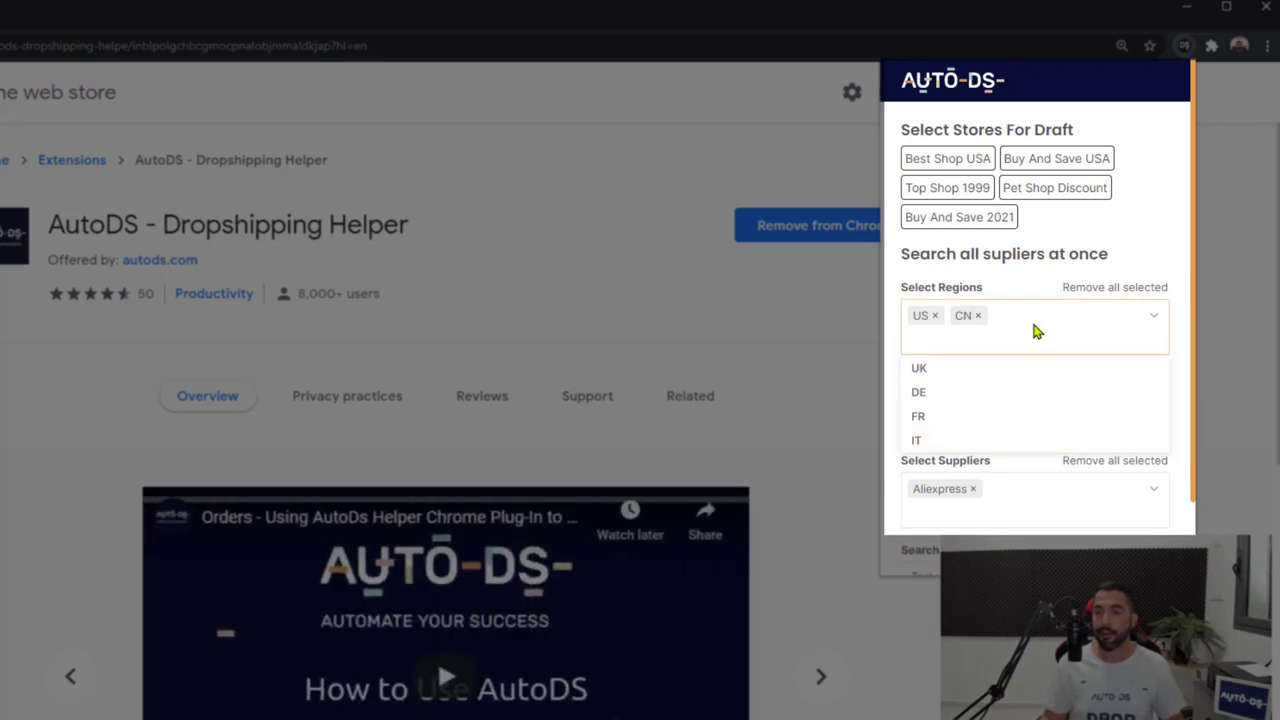
left_click(1180, 333)
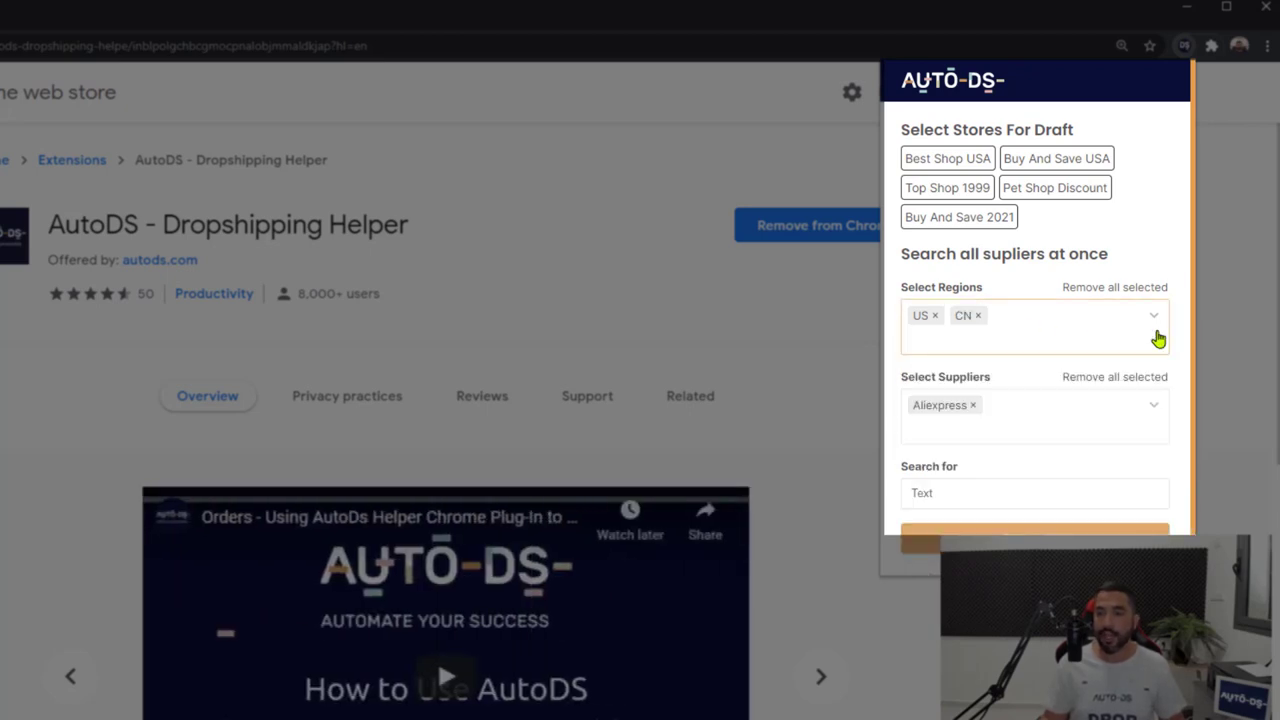
- Search for 'dog toys', opening AliExpress results (34,857) in a new tab
left_click(963, 490)
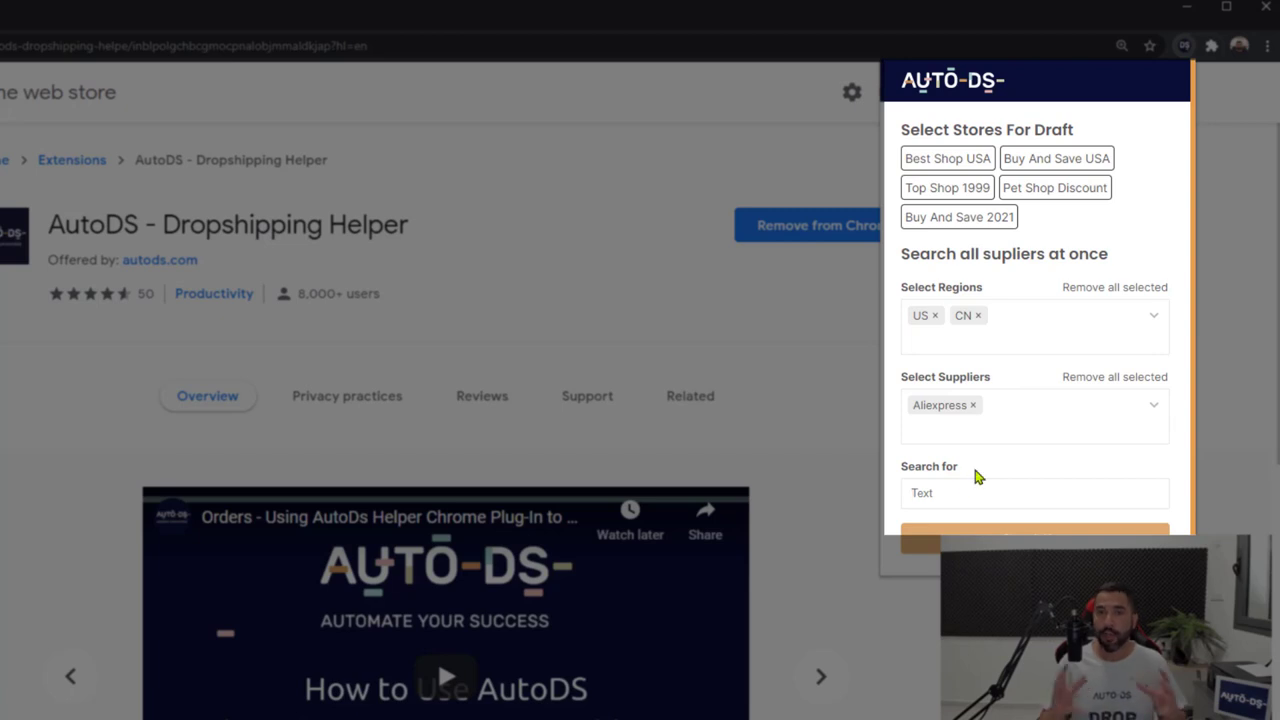
type("dog toy")
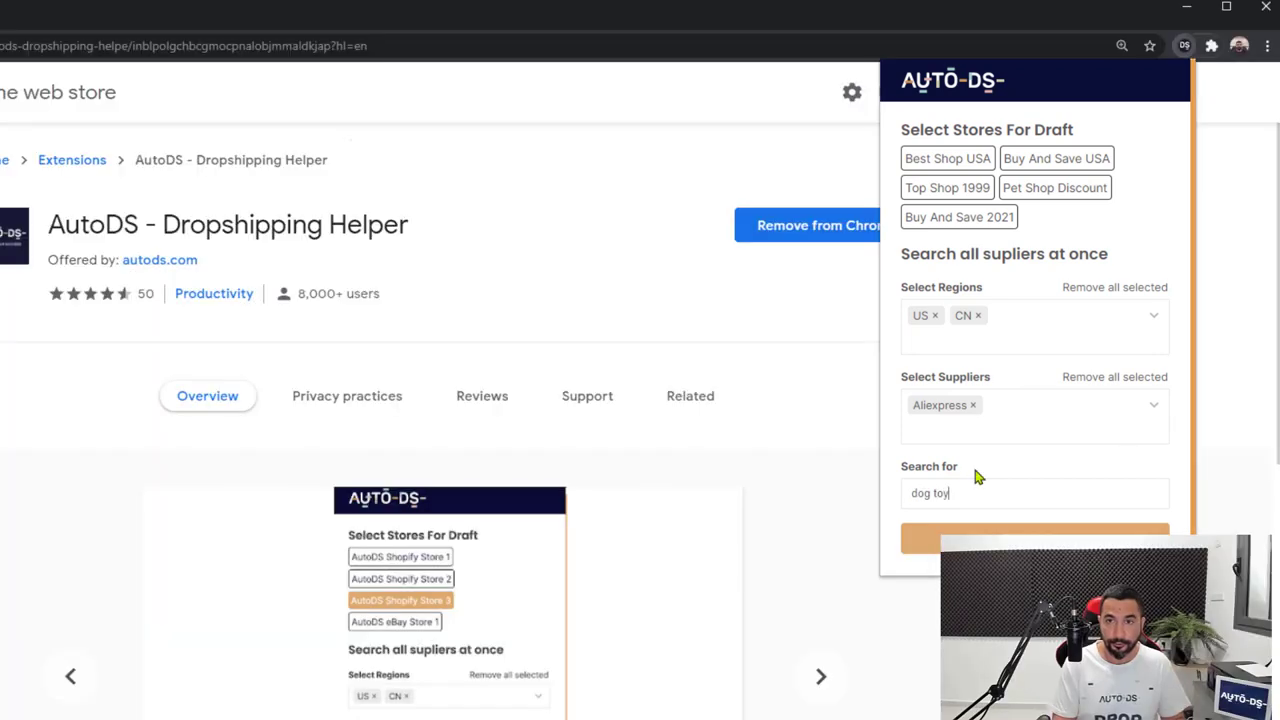
type("s")
left_click(1046, 540)
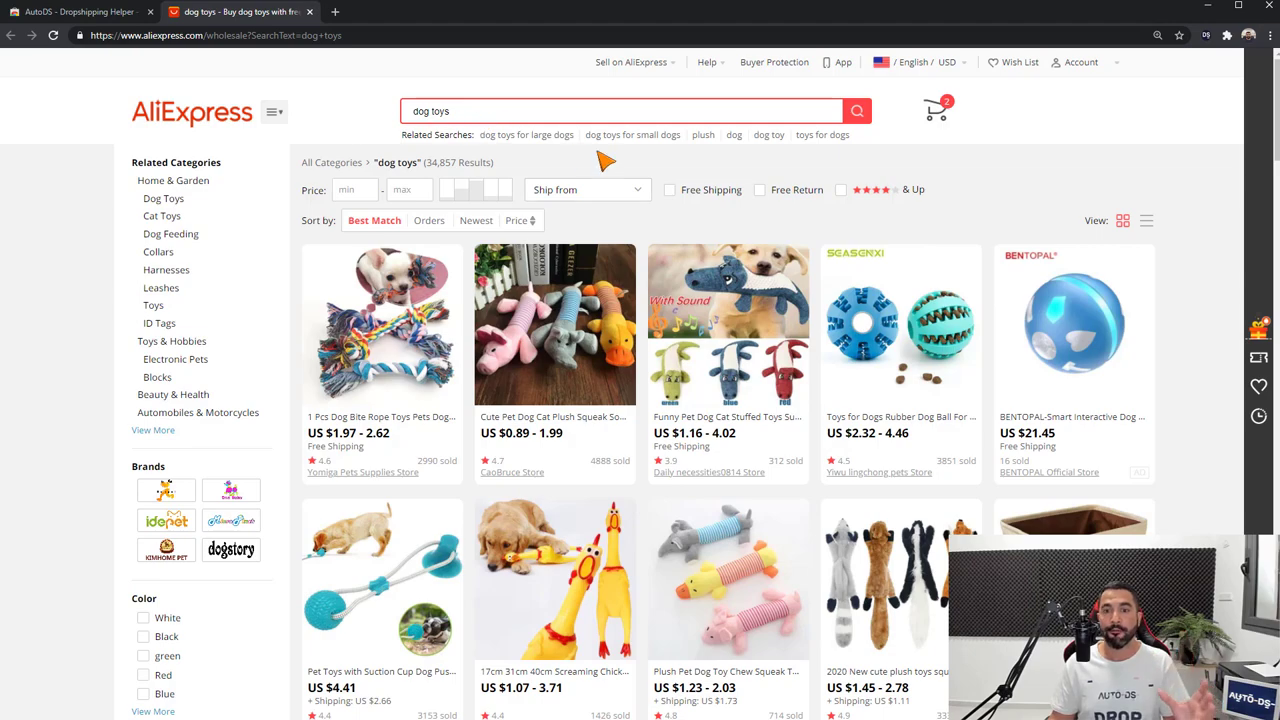
- Scroll through the AliExpress dog toys grid, past items like the US $0.99 plush squeaky bone
scroll(849, 200, "down", 5)
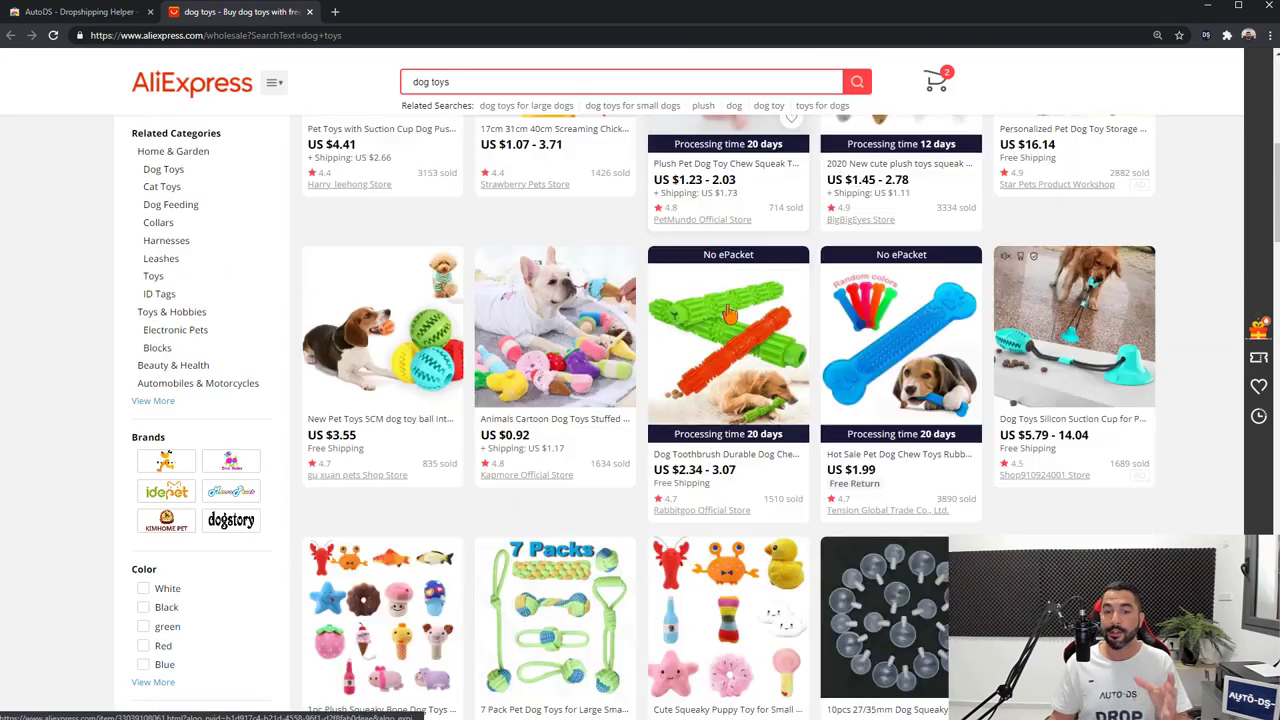
scroll(730, 314, "down", 4)
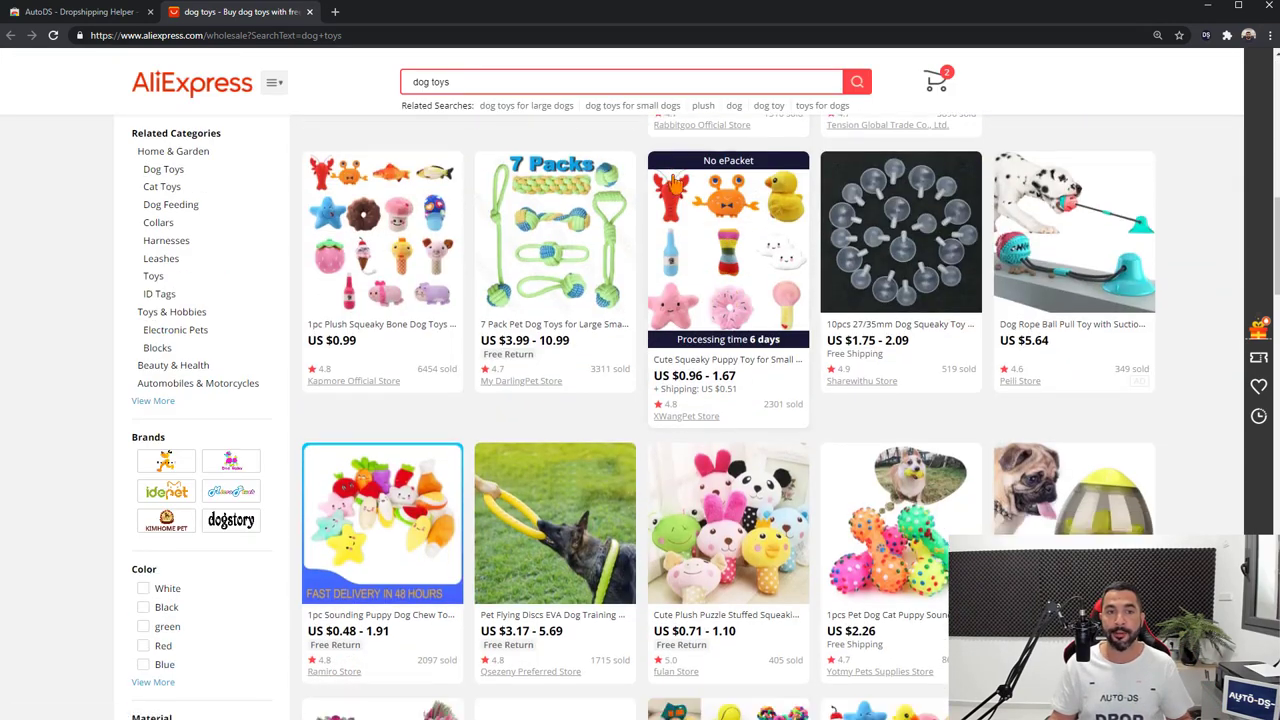
scroll(673, 182, "down", 1)
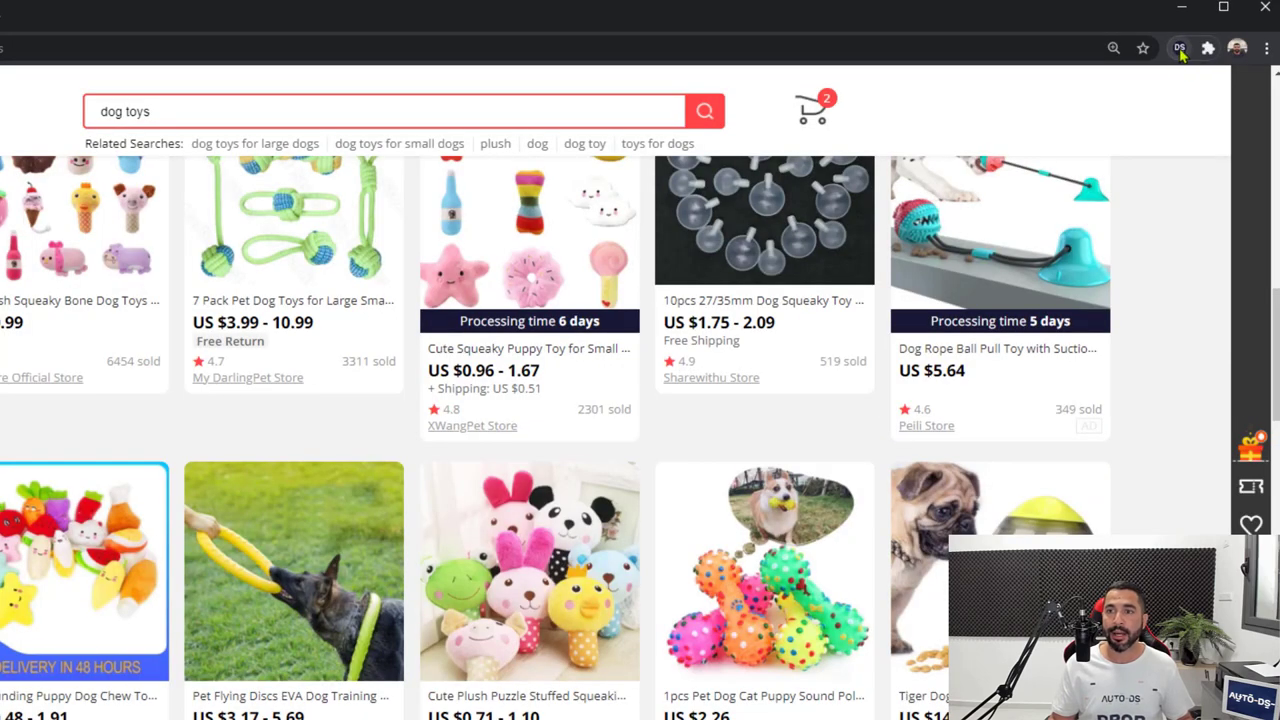
- Reopen AutoDS, drop the CN region, and add Amazon US and Etsy as suppliers
left_click(1180, 50)
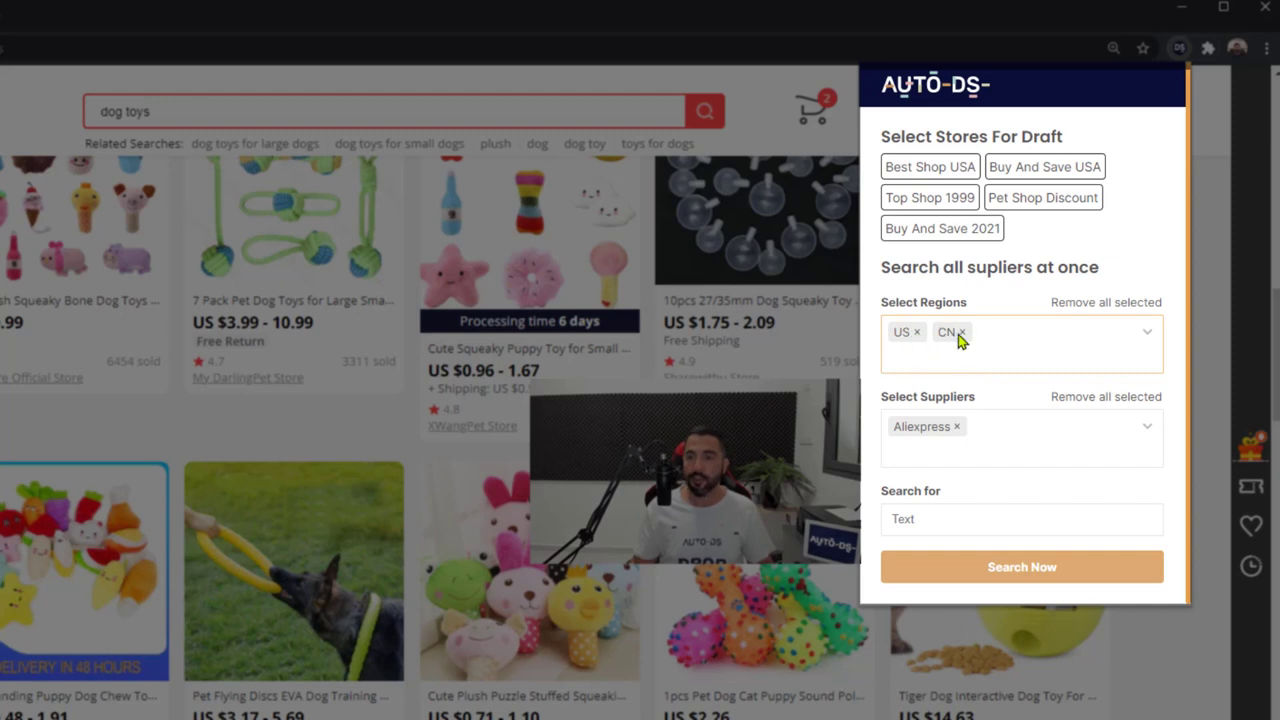
left_click(962, 333)
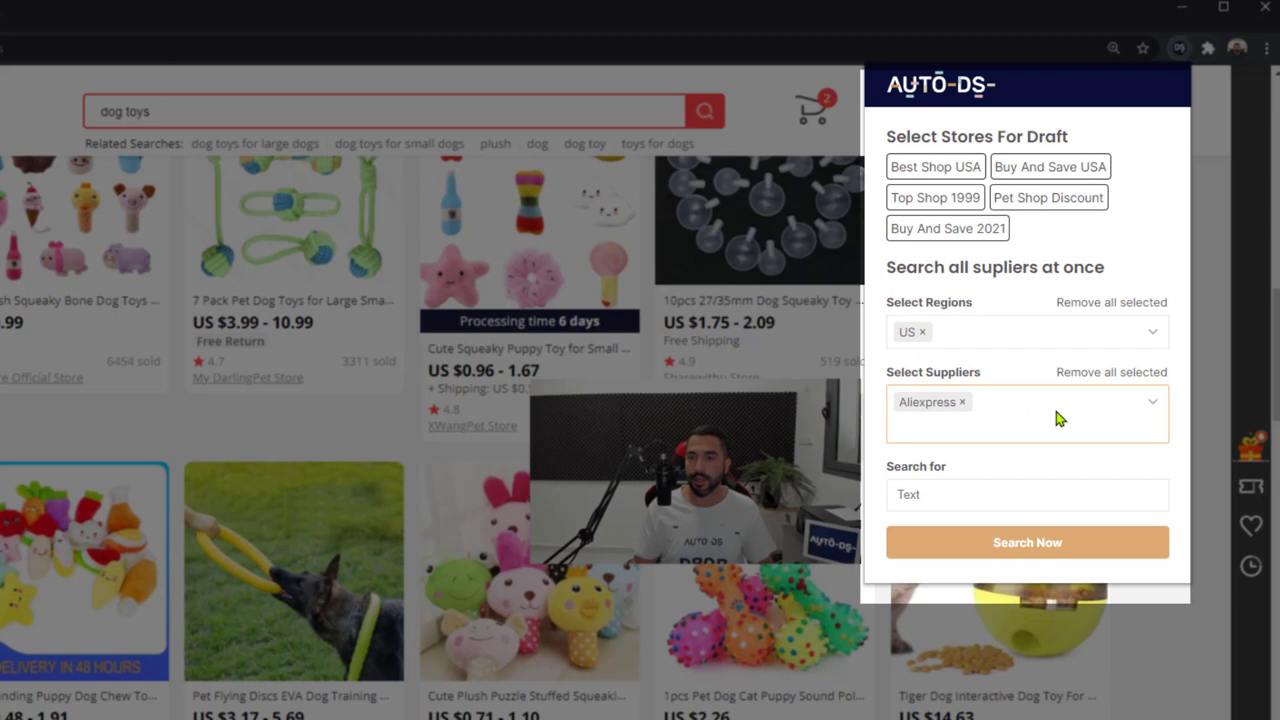
left_click(1152, 405)
left_click(966, 468)
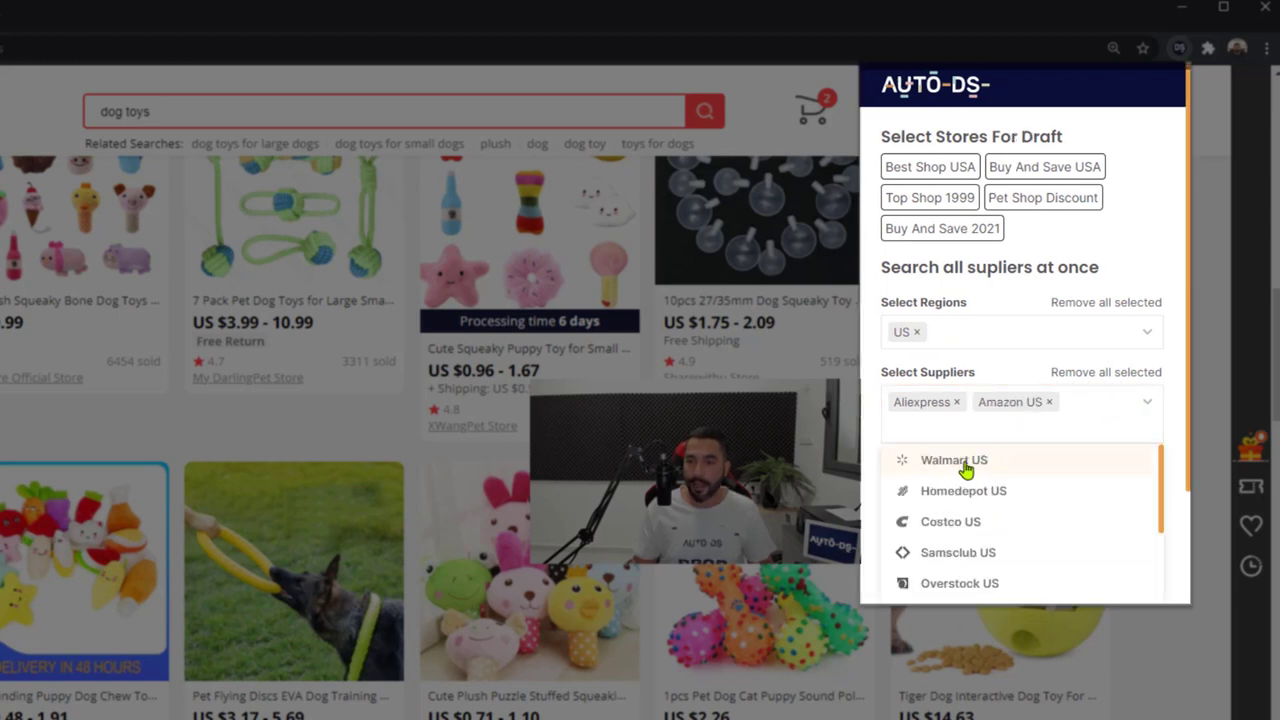
scroll(1011, 551, "down", 3)
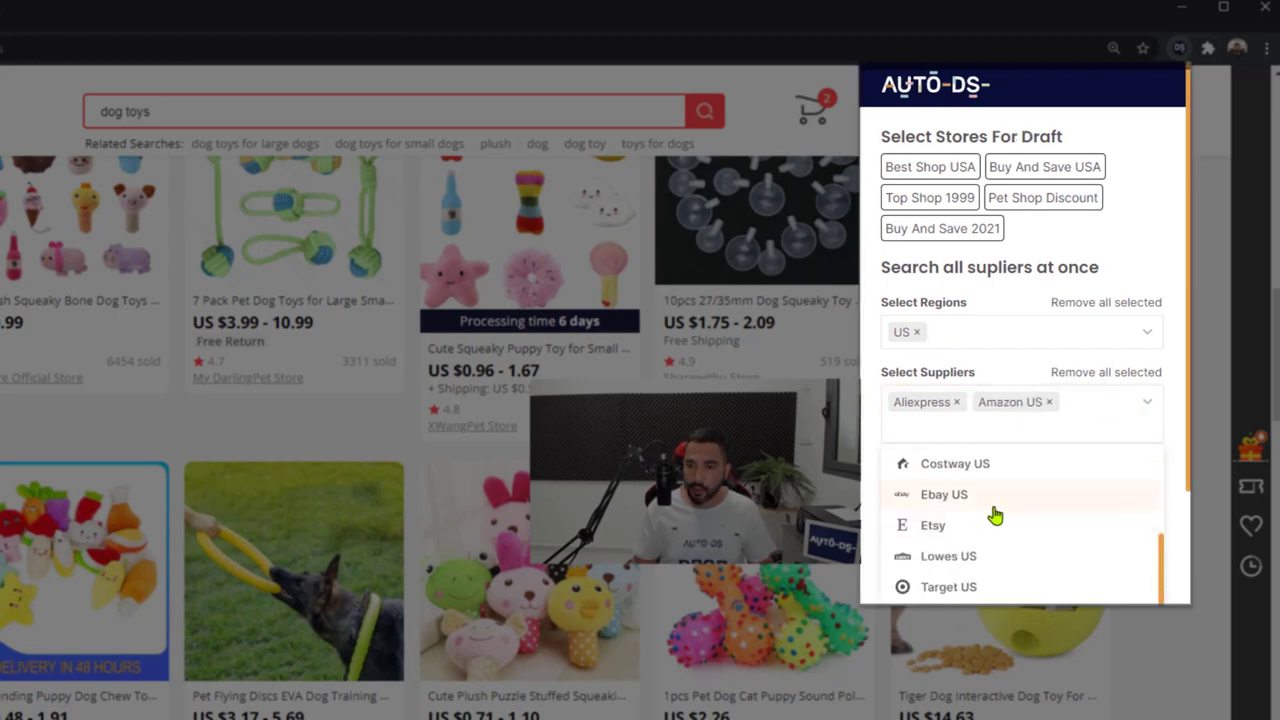
left_click(971, 527)
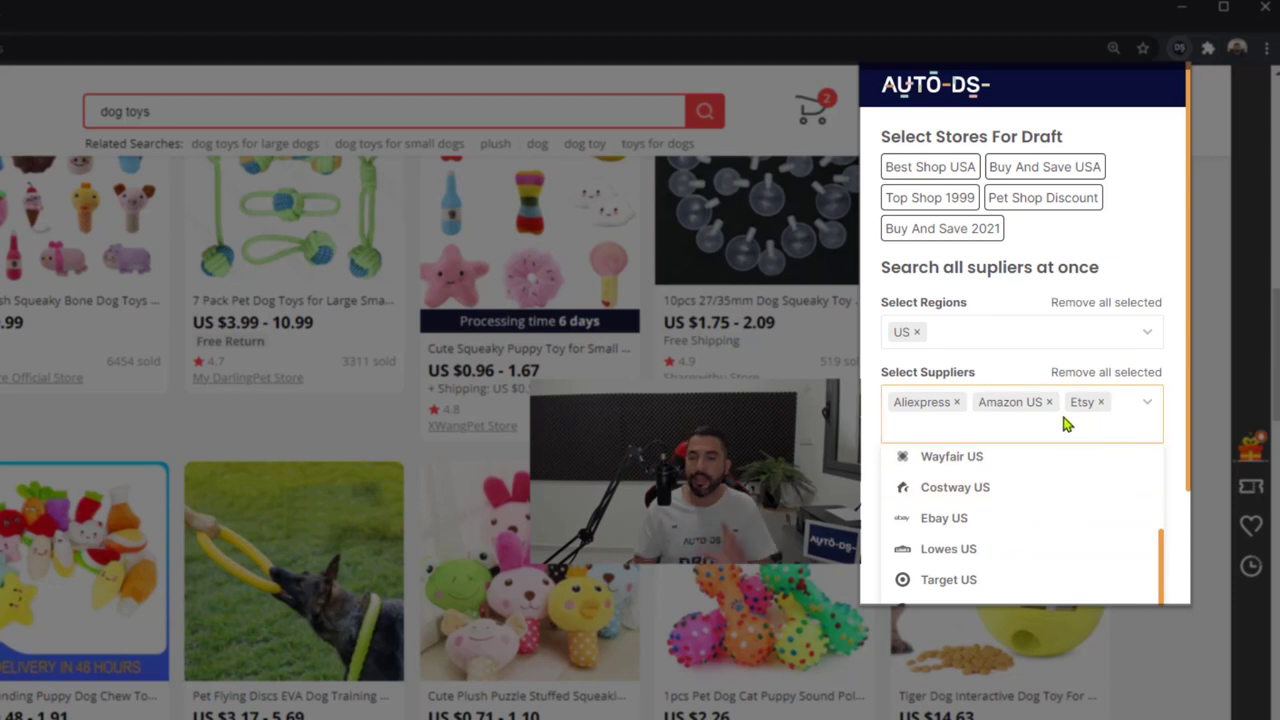
left_click(972, 372)
- Add UK as a search region and enter 'mens watch' as the search term
left_click(1150, 349)
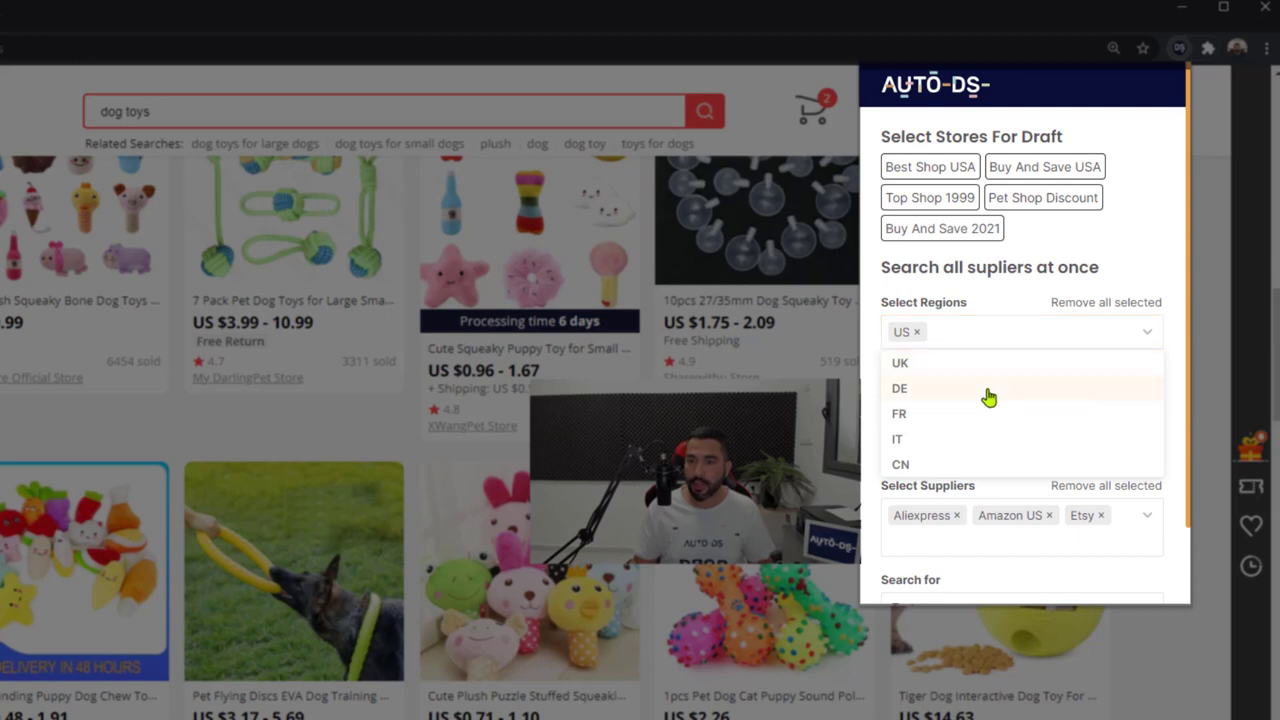
left_click(943, 368)
left_click(1131, 305)
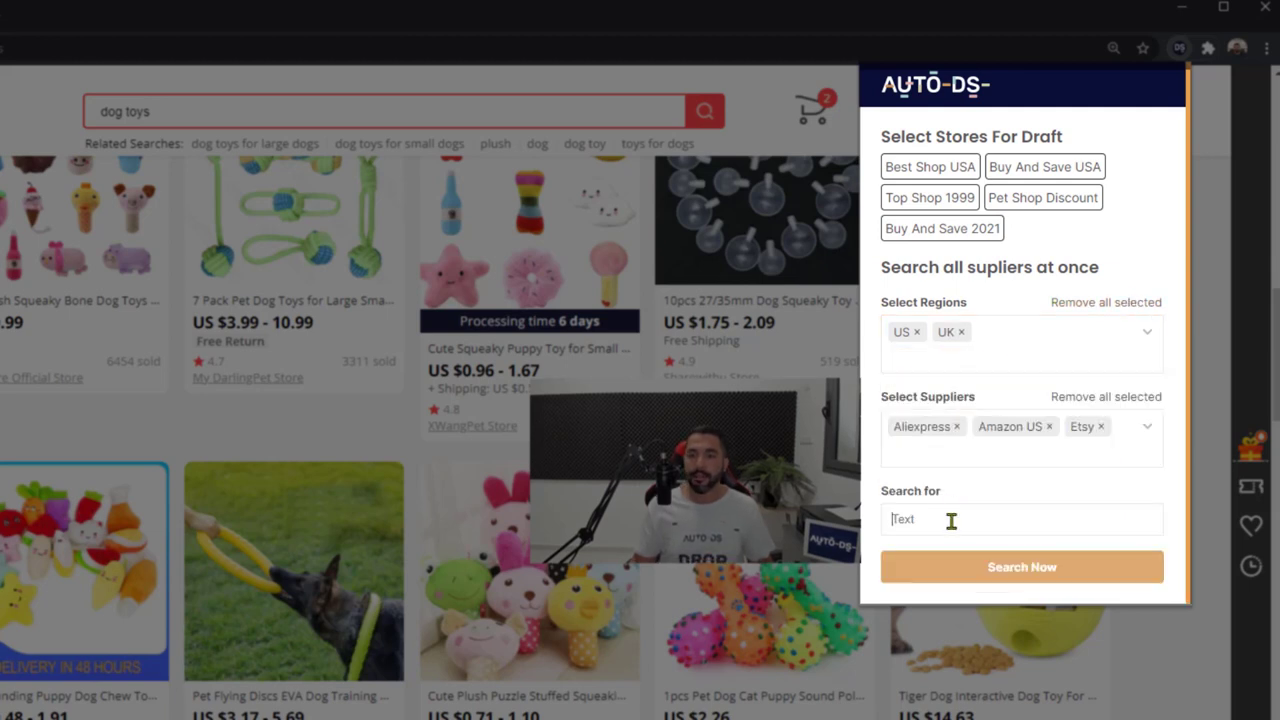
left_click(895, 519)
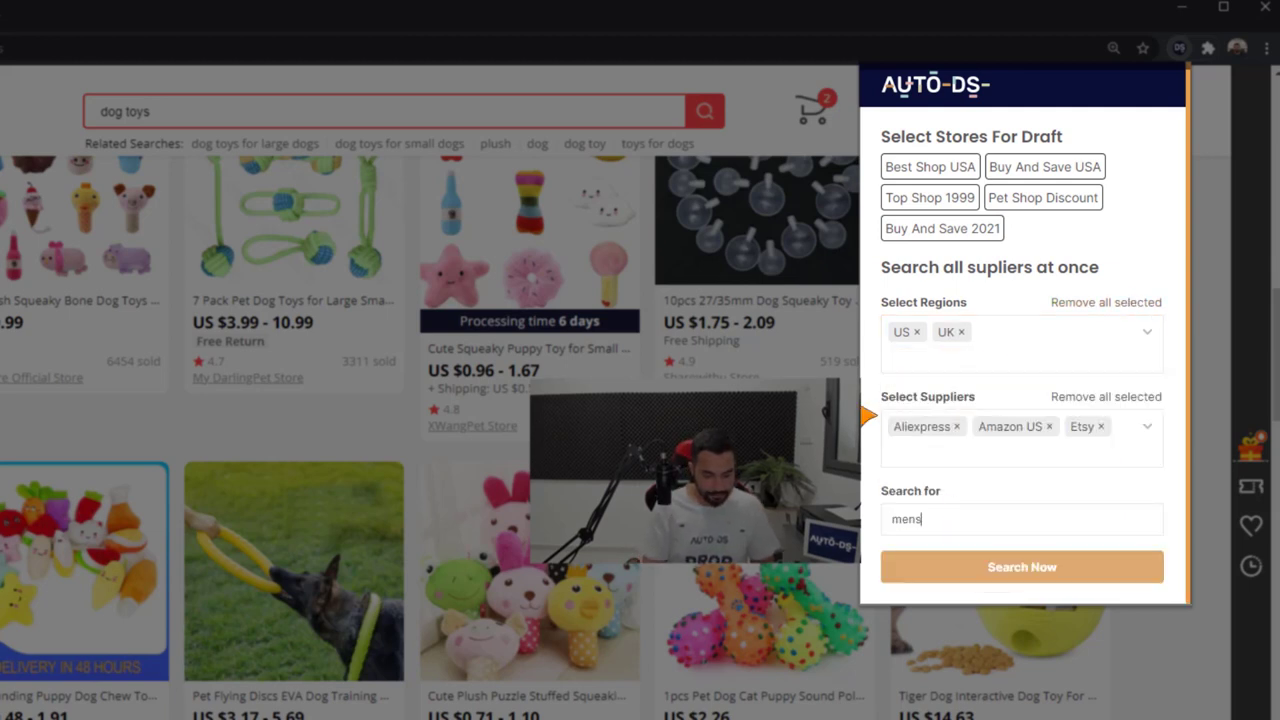
type("mens watch")
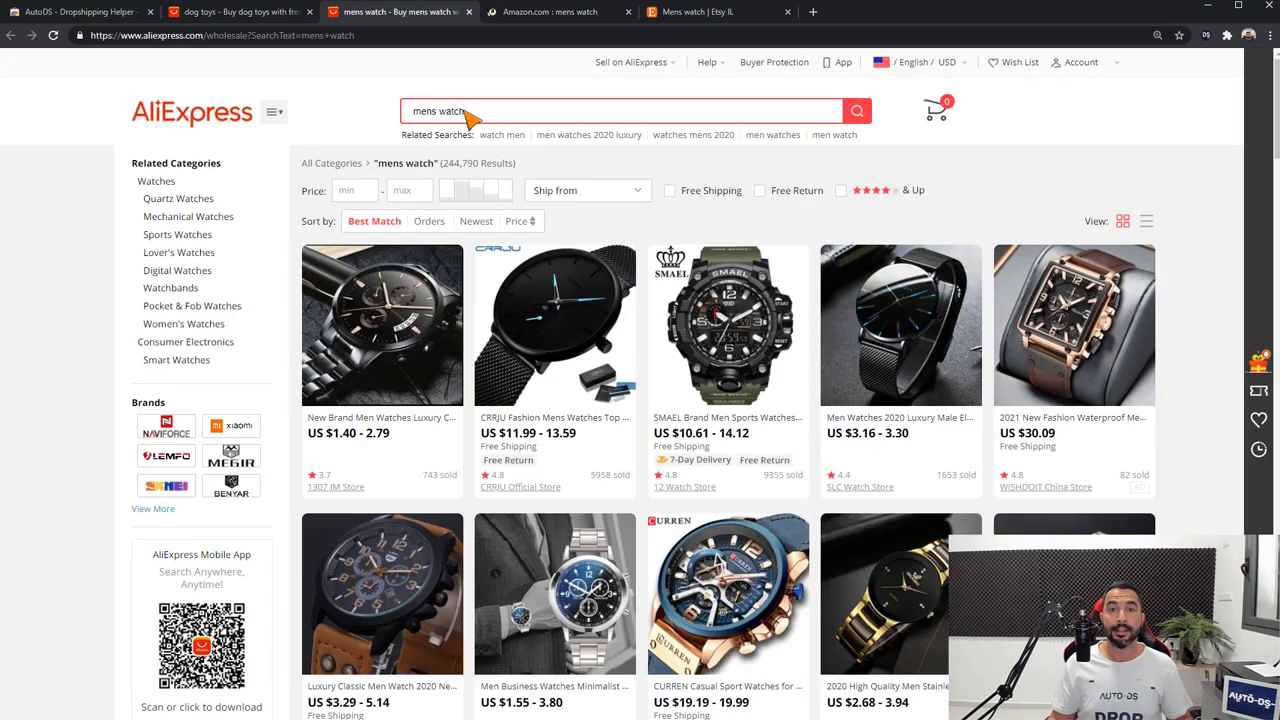
- Scroll the AliExpress mens watch results, then switch to Amazon's results
scroll(482, 100, "down", 3)
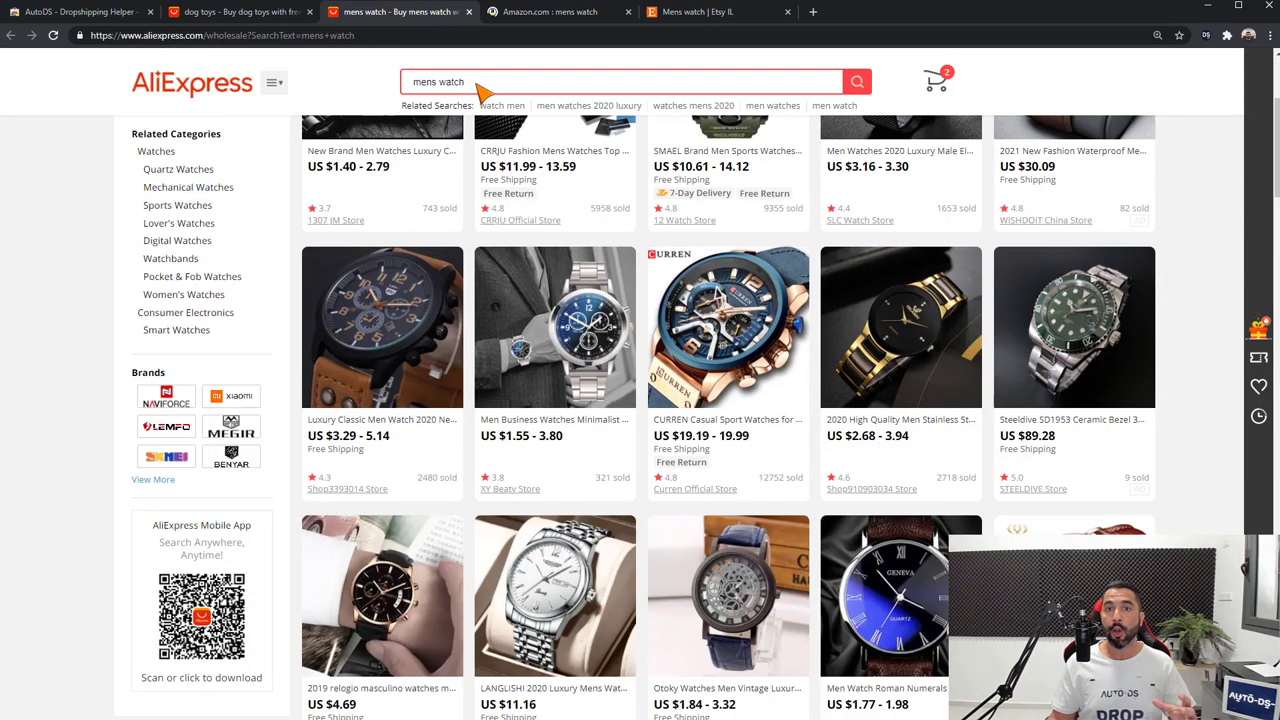
scroll(482, 90, "down", 5)
left_click(540, 12)
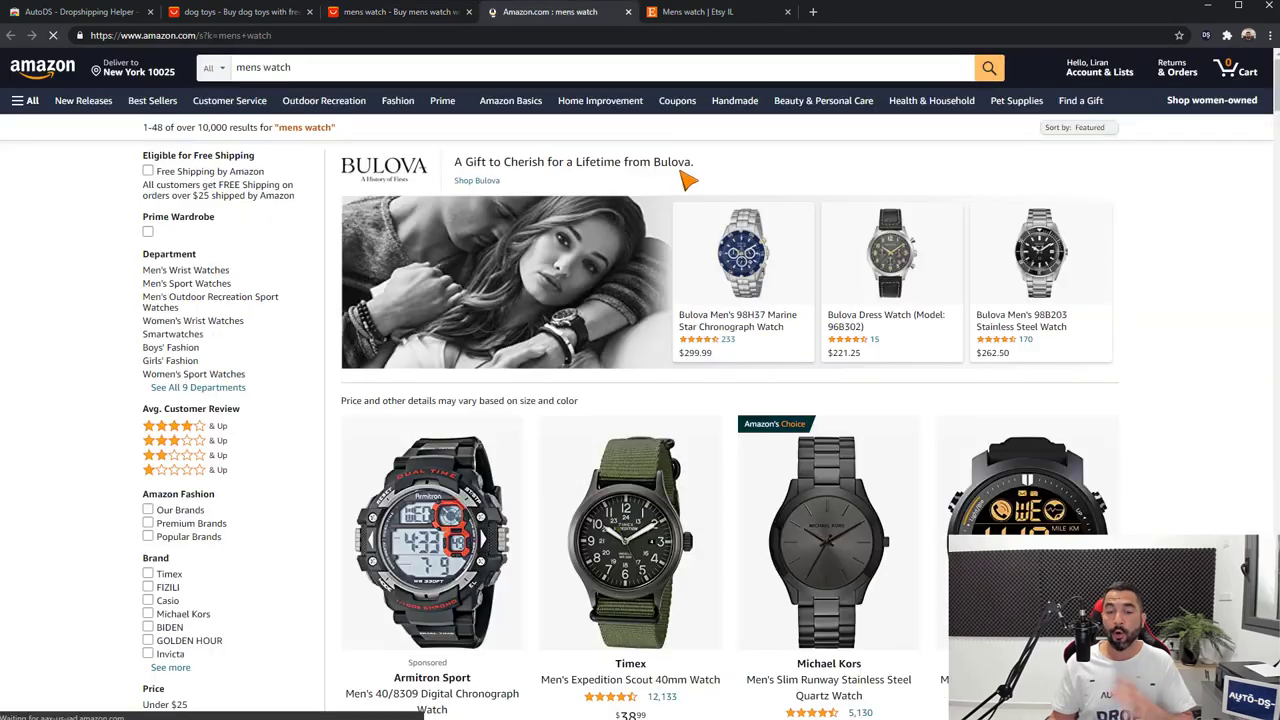
- Scroll Amazon's 10,000+ mens watch results, then switch to Etsy's 118,628 results
scroll(771, 285, "down", 8)
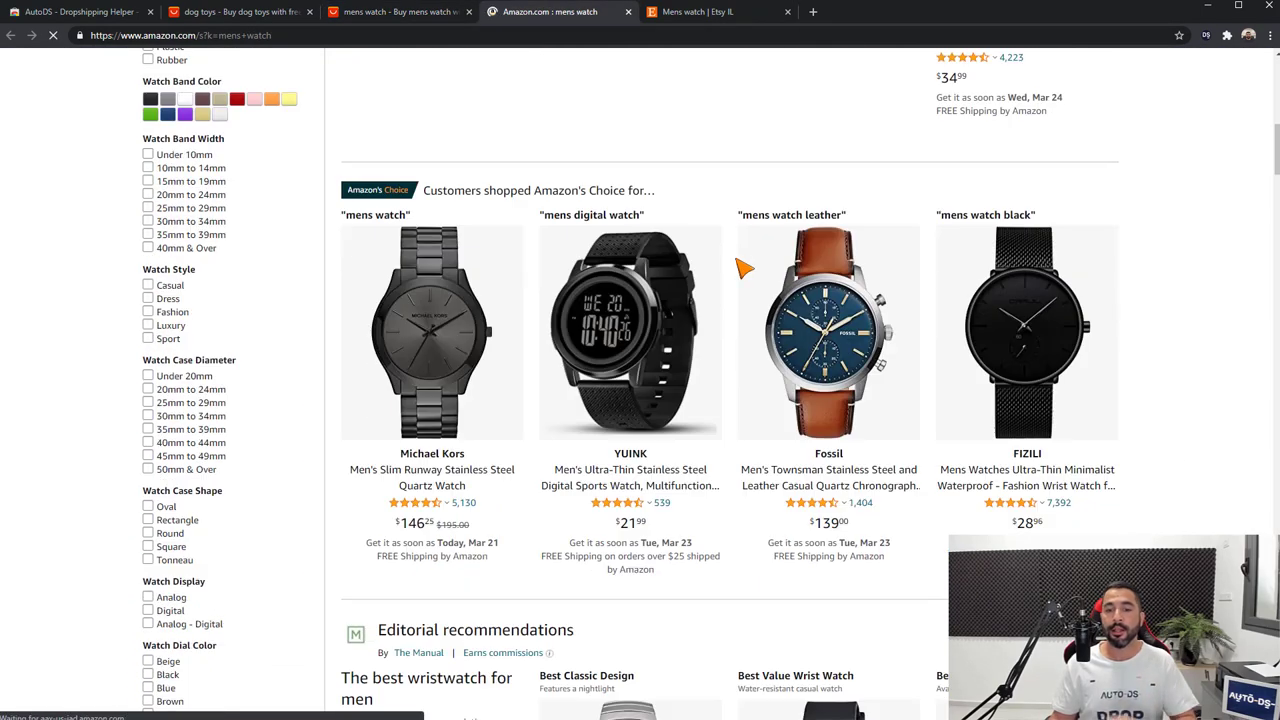
scroll(740, 265, "down", 4)
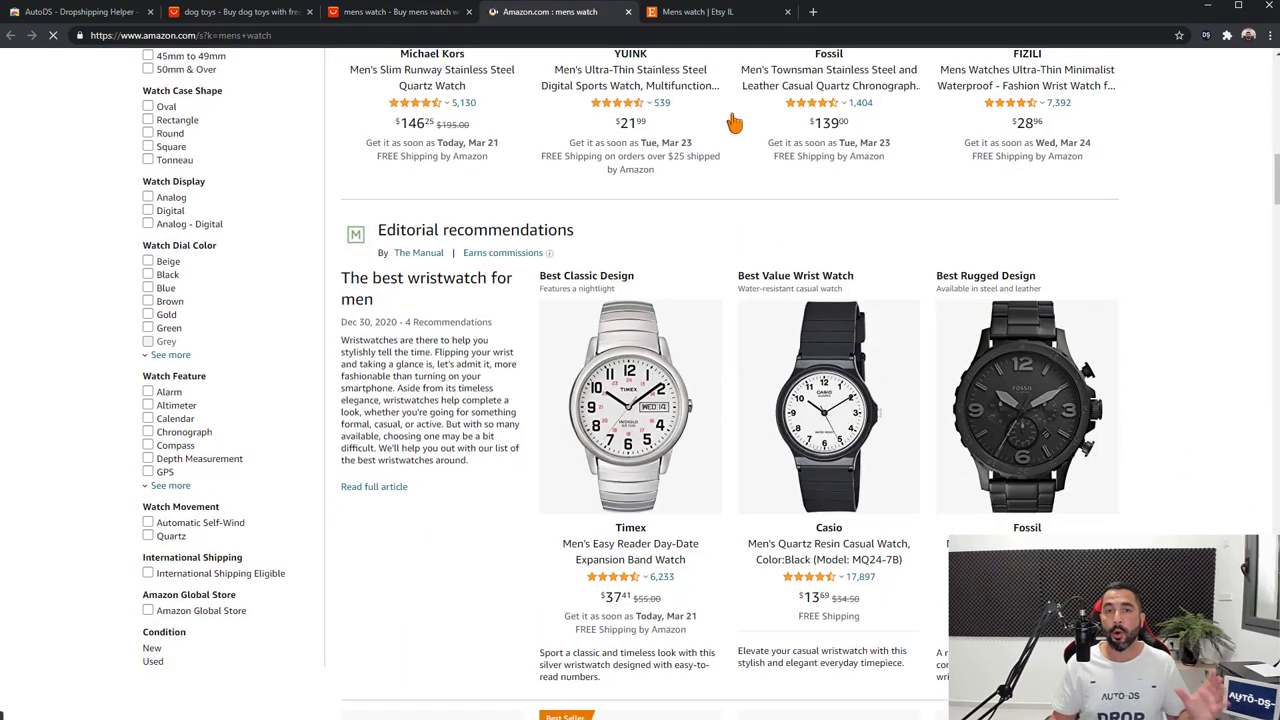
left_click(706, 12)
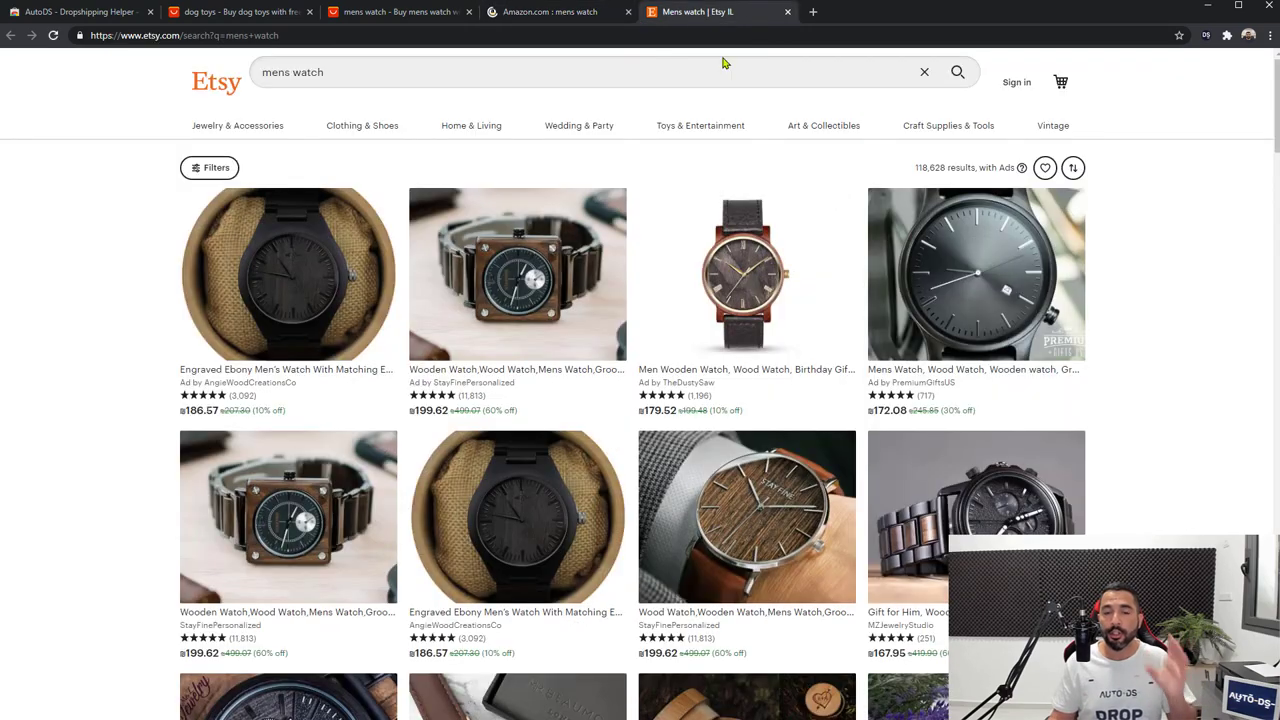
- Browse the Etsy mens watch listings, then return to the AutoDS Chrome Web Store page
scroll(975, 232, "down", 3)
scroll(972, 231, "down", 7)
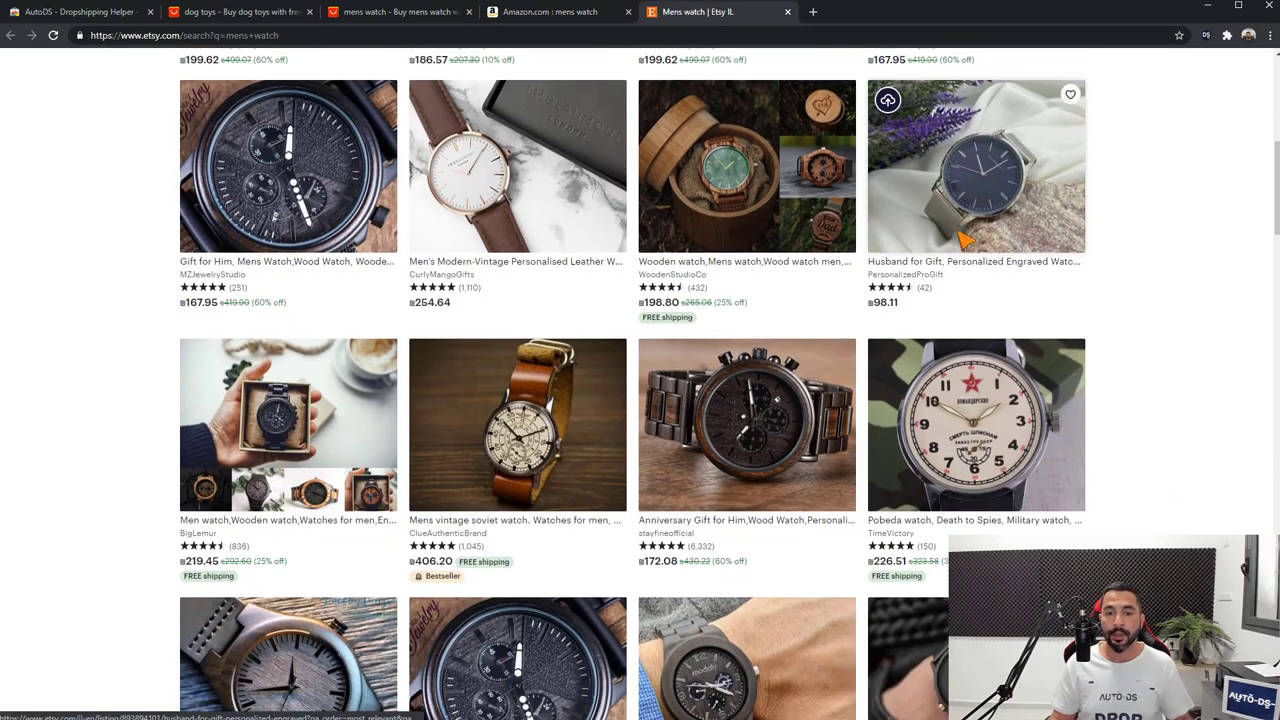
scroll(953, 242, "down", 6)
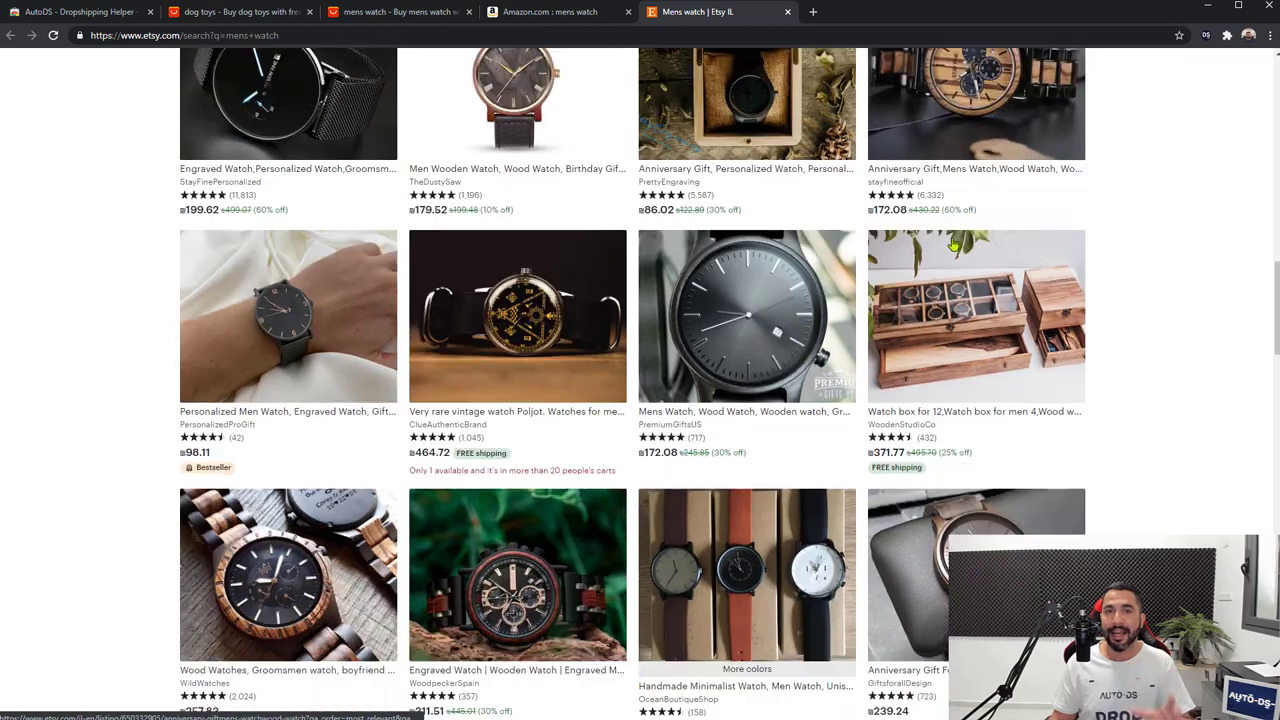
scroll(953, 242, "down", 2)
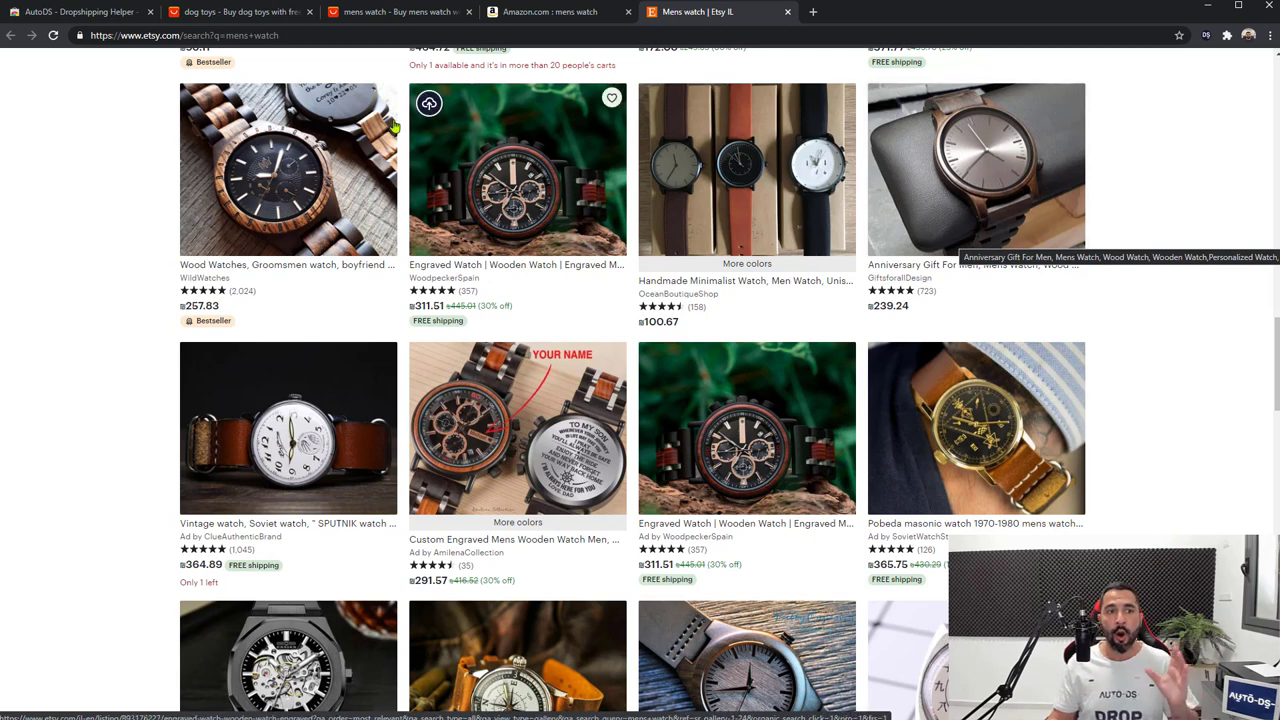
left_click(1206, 36)
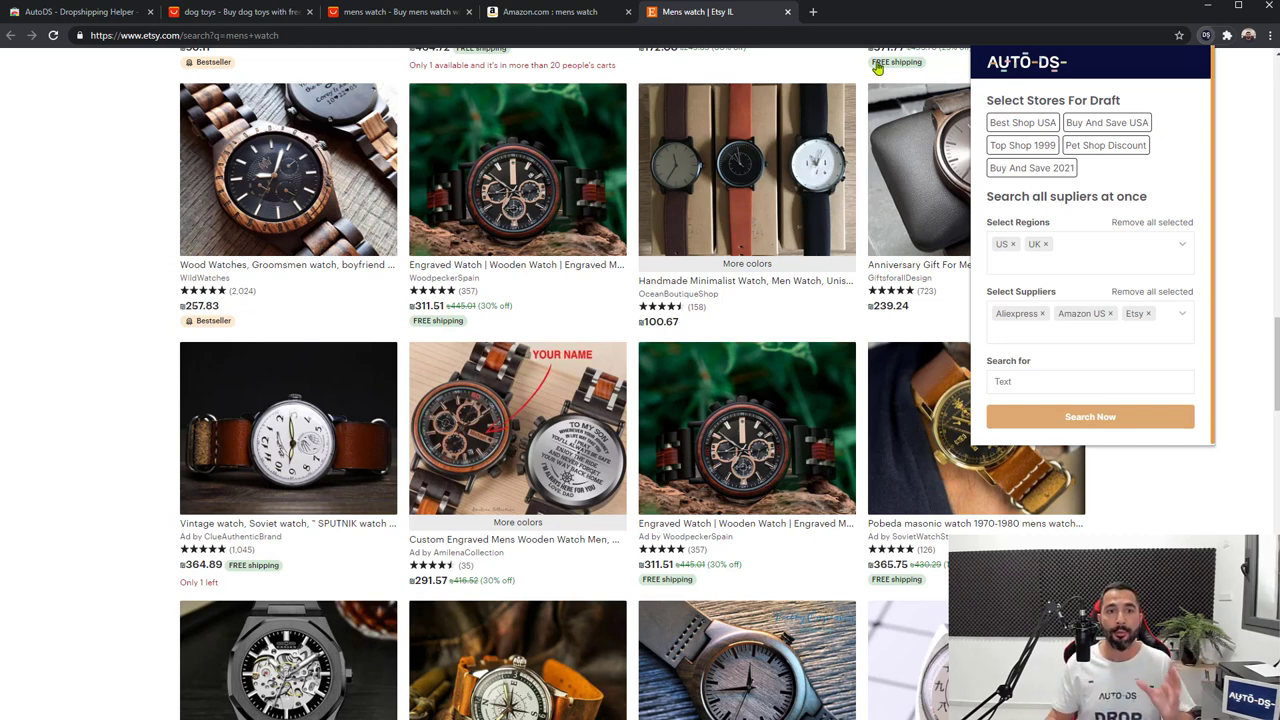
left_click(80, 11)
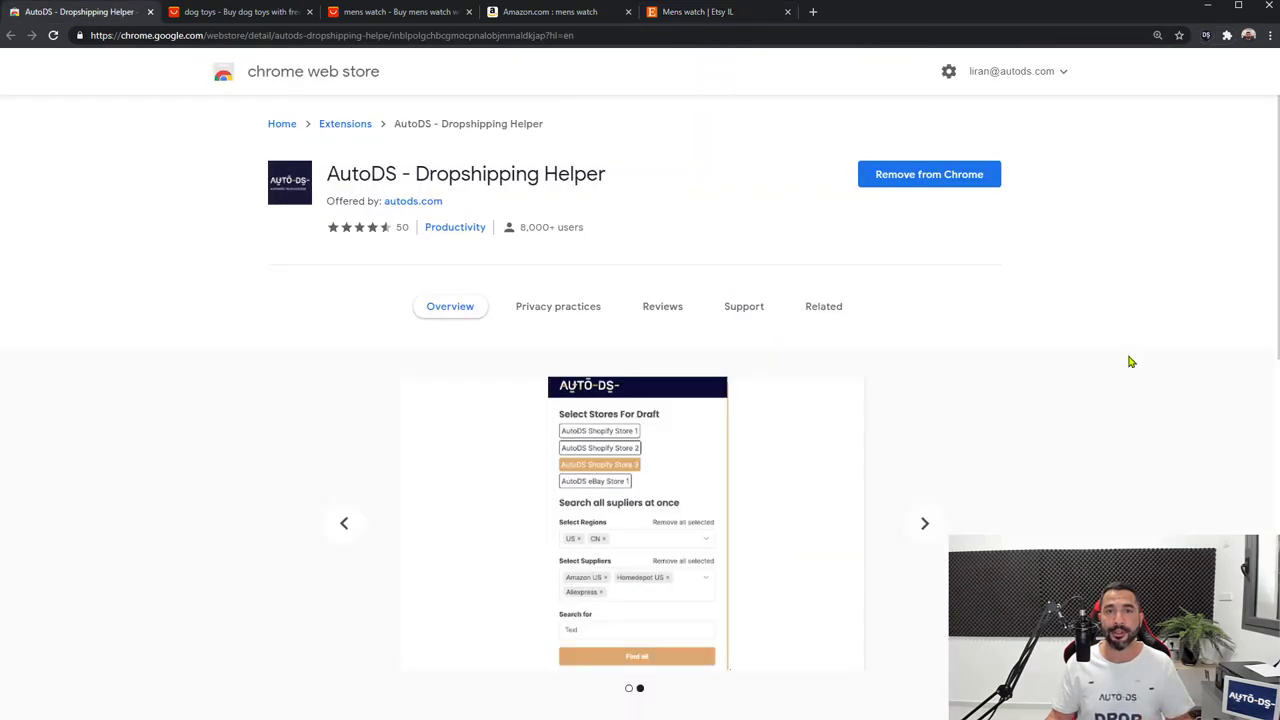